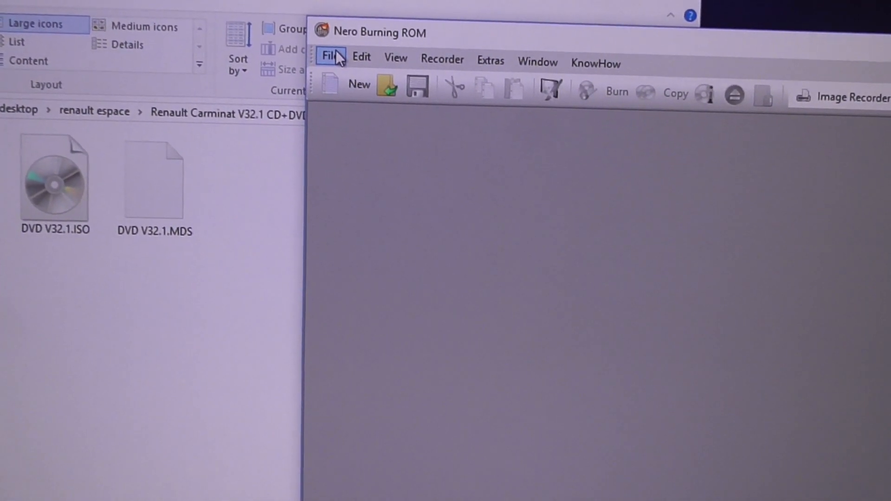
Browse to the Renault Carminat V32.1 CD+DVD folder by pasting its copied path into the Open dialog.
left_click(335, 56)
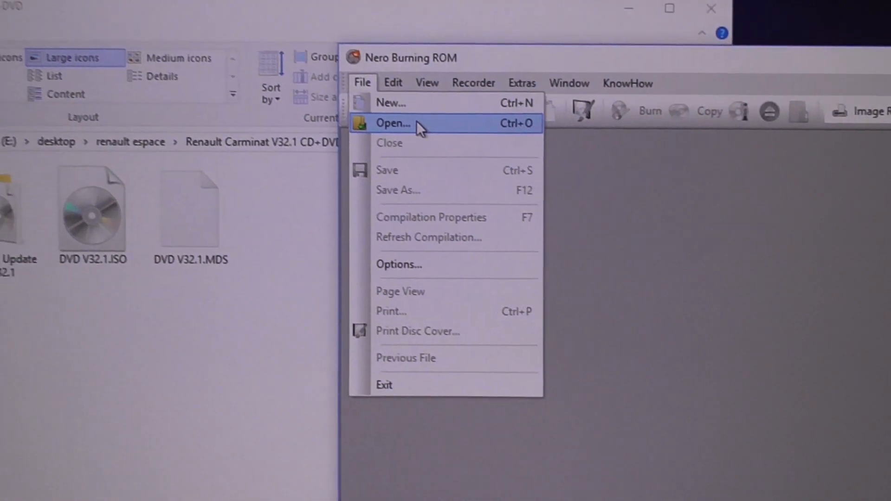
left_click(421, 138)
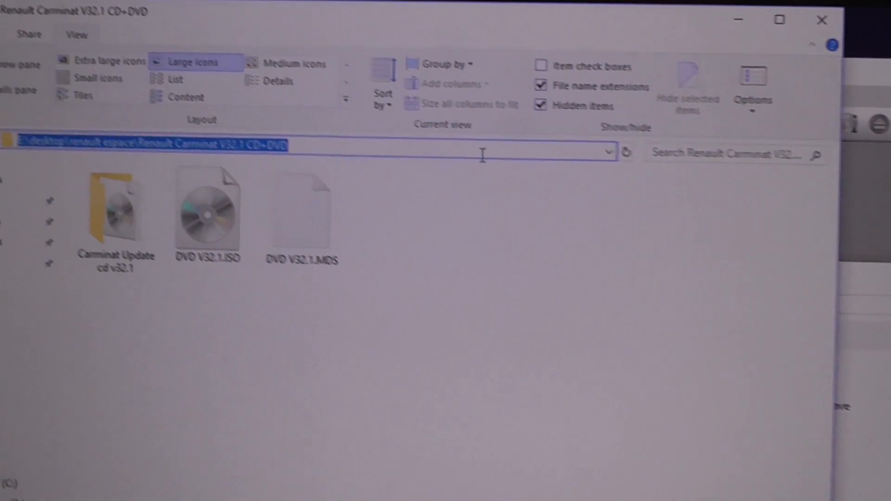
right_click(430, 167)
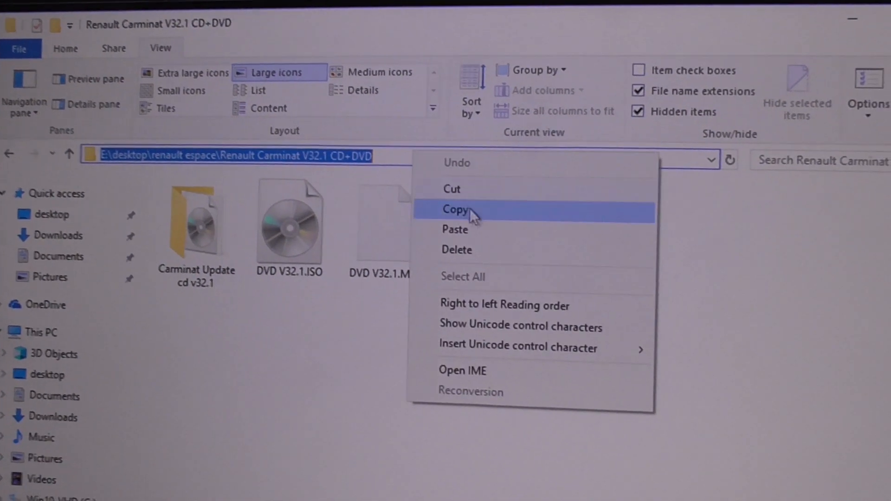
left_click(471, 207)
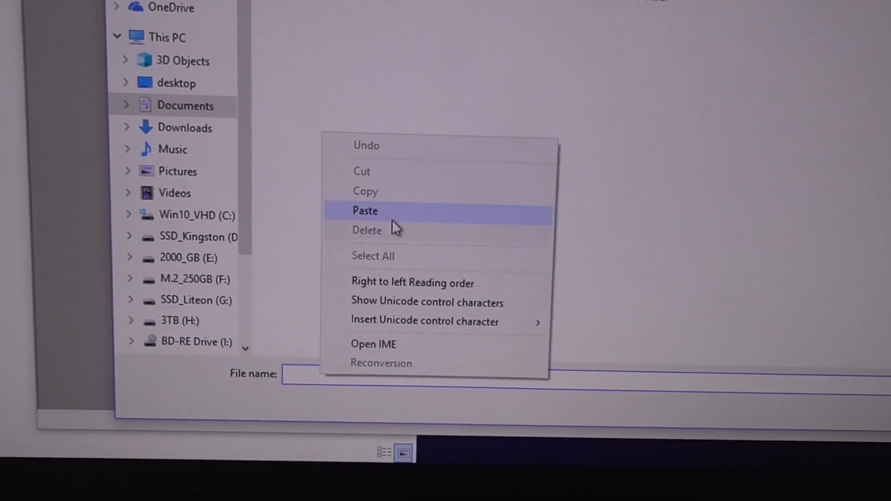
left_click(388, 220)
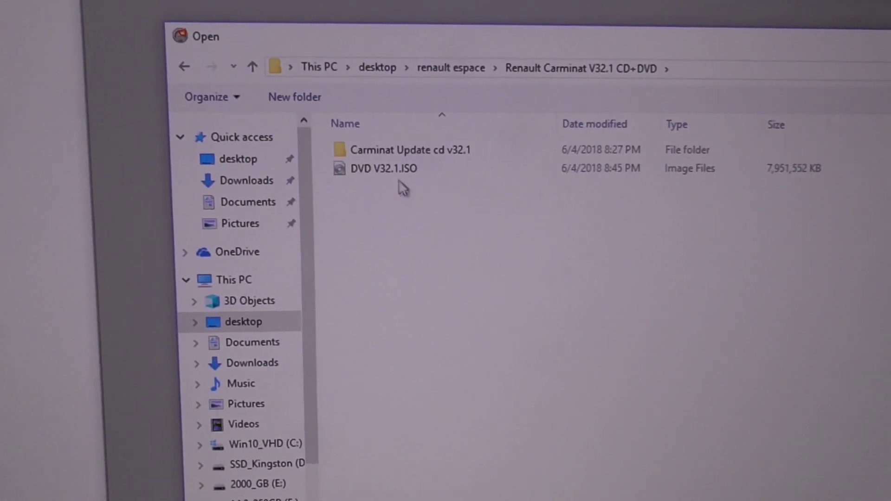
Load DVD V32.1.ISO, keep DVD as disc type, and review its Info and Burn settings.
left_click(384, 167)
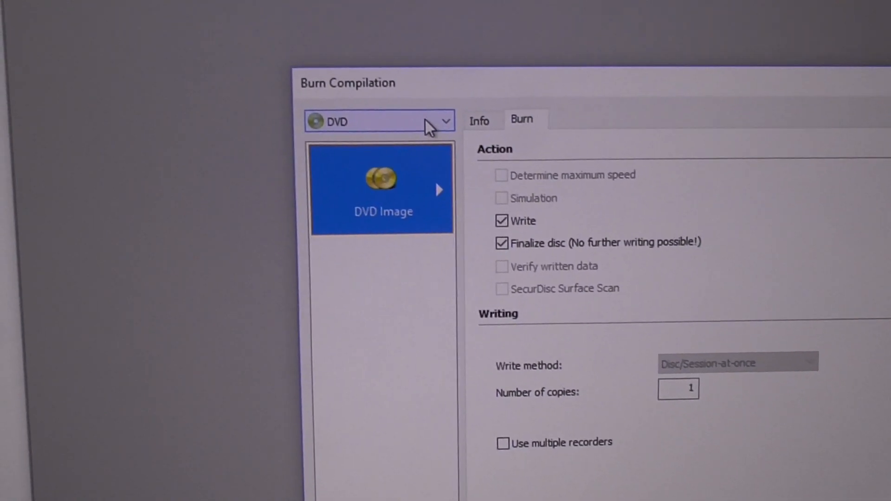
left_click(317, 48)
left_click(427, 128)
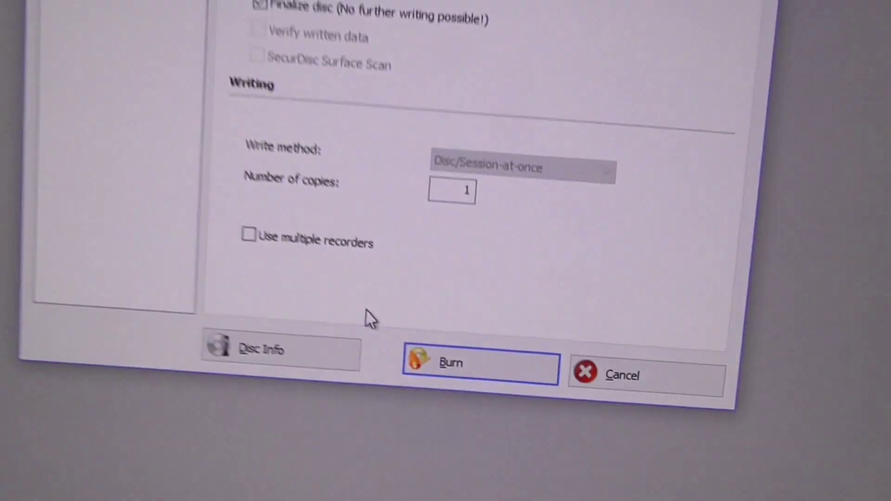
left_click(320, 127)
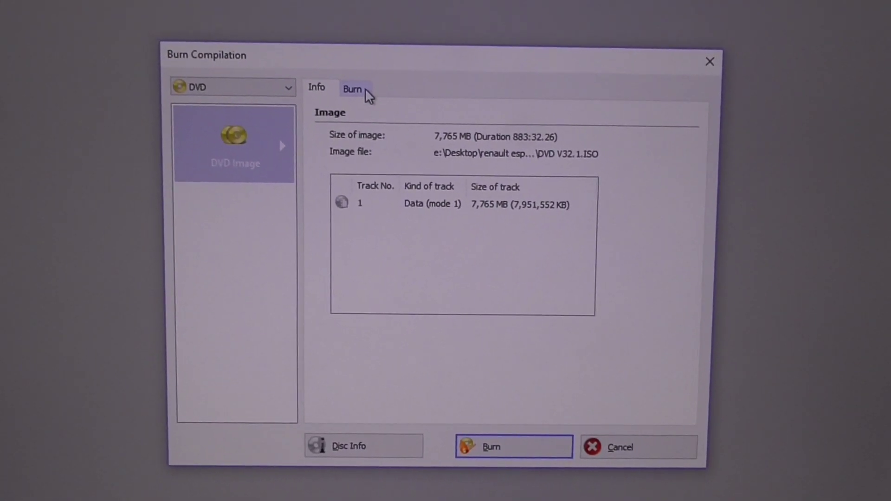
left_click(282, 93)
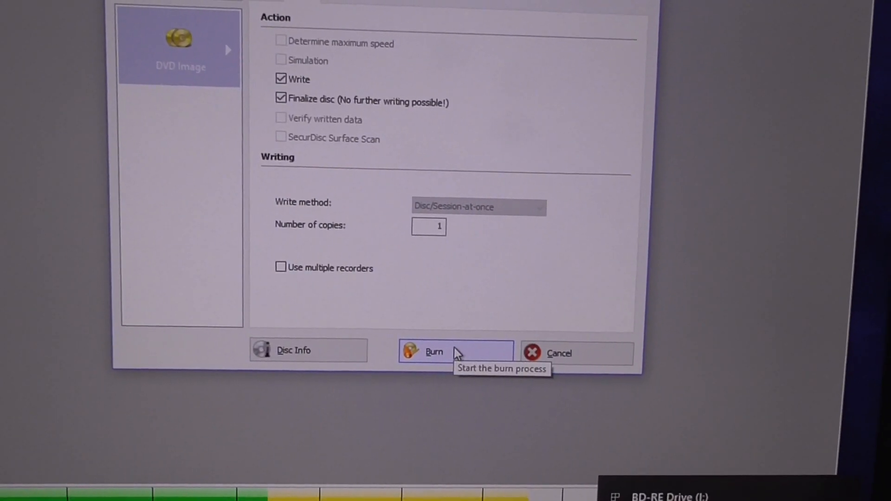
Start the burn, then cancel the Save Image File dialog without changing the format.
left_click(457, 352)
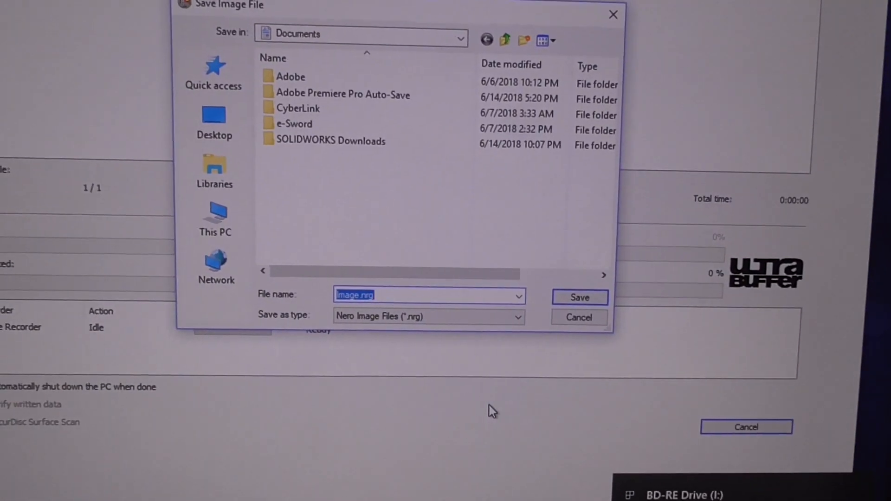
left_click(508, 316)
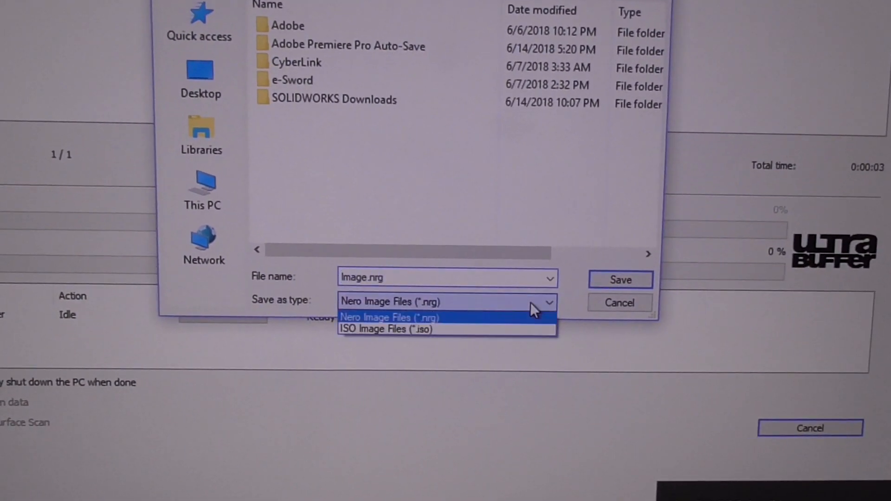
left_click(532, 301)
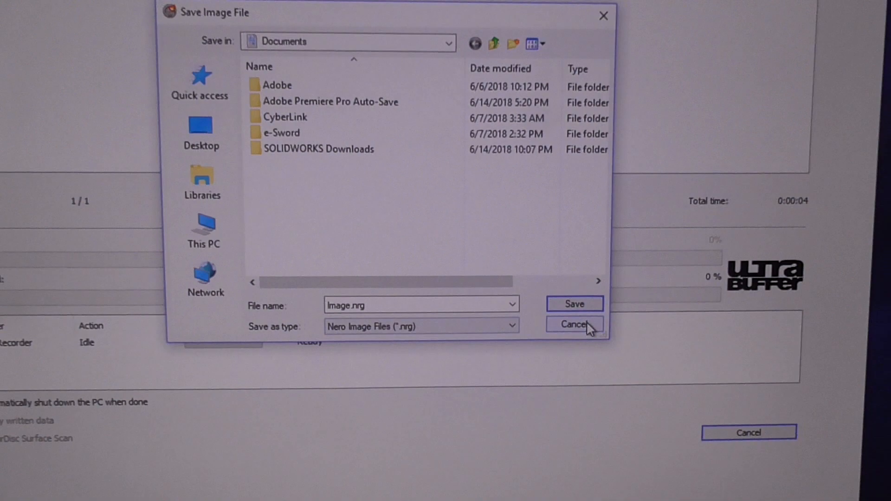
left_click(586, 321)
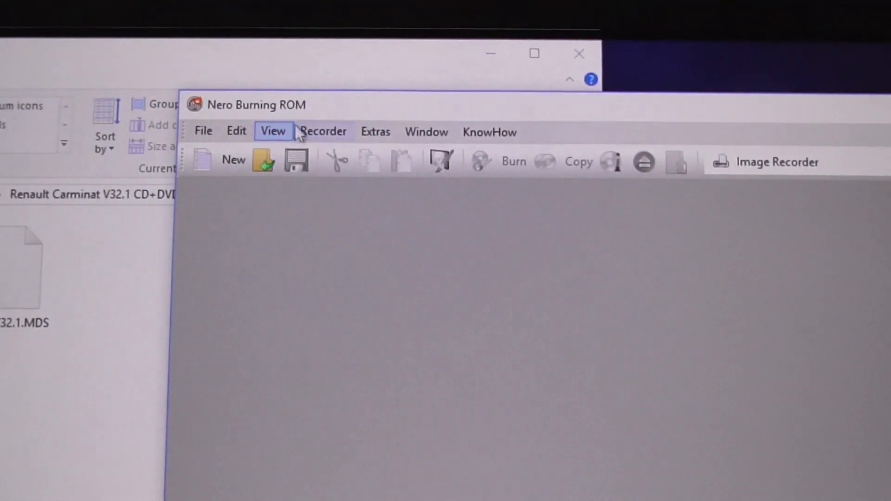
Choose the HL-DT-ST BD-RE BP55EB40 drive as recorder and confirm it in the recorder list.
left_click(387, 173)
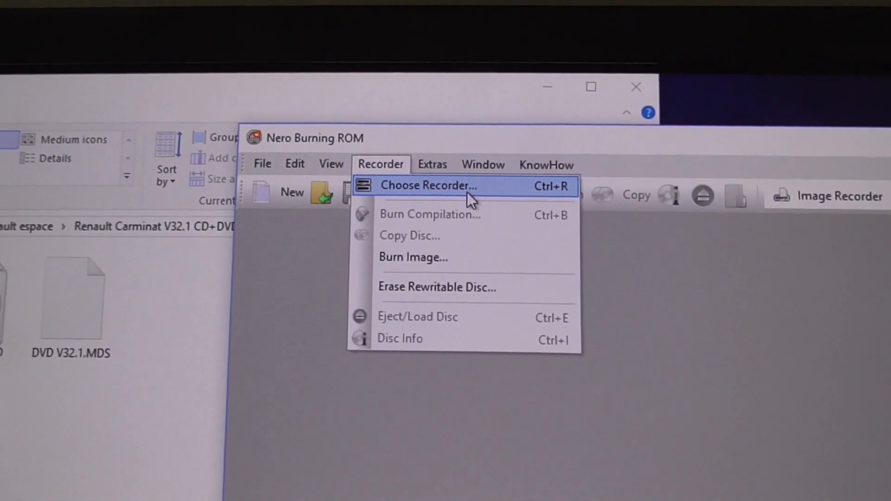
left_click(426, 182)
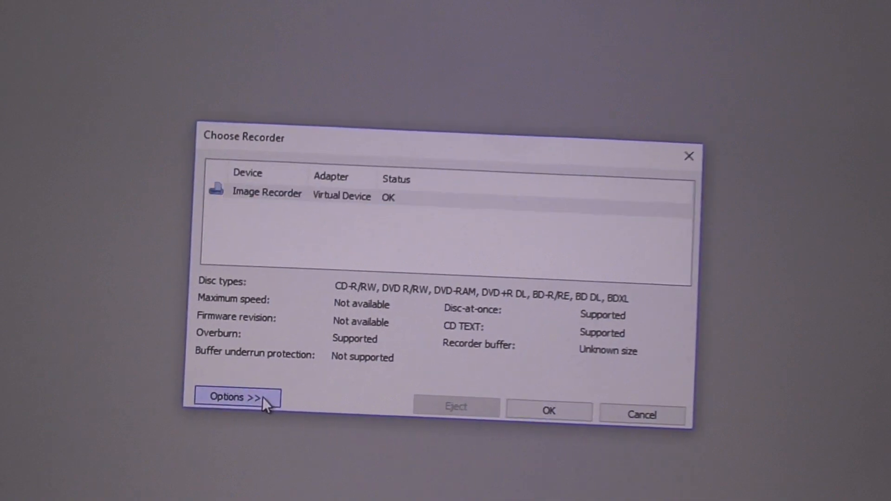
left_click(263, 397)
left_click(254, 389)
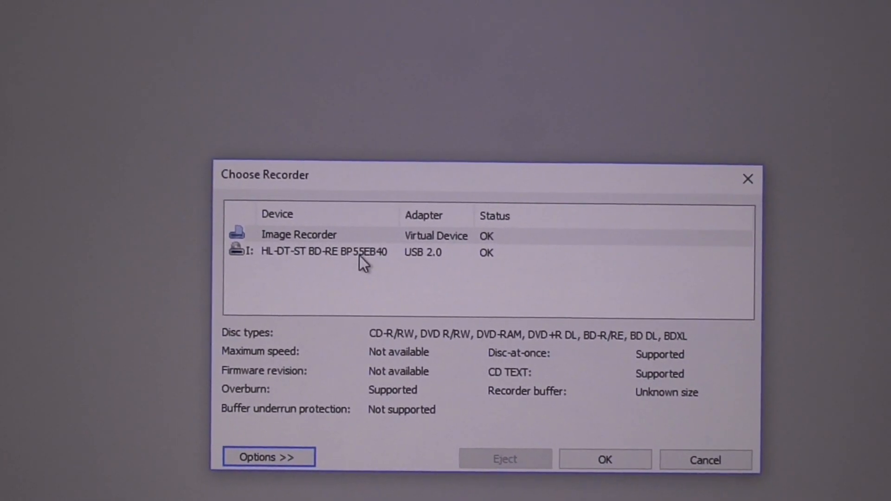
left_click(359, 252)
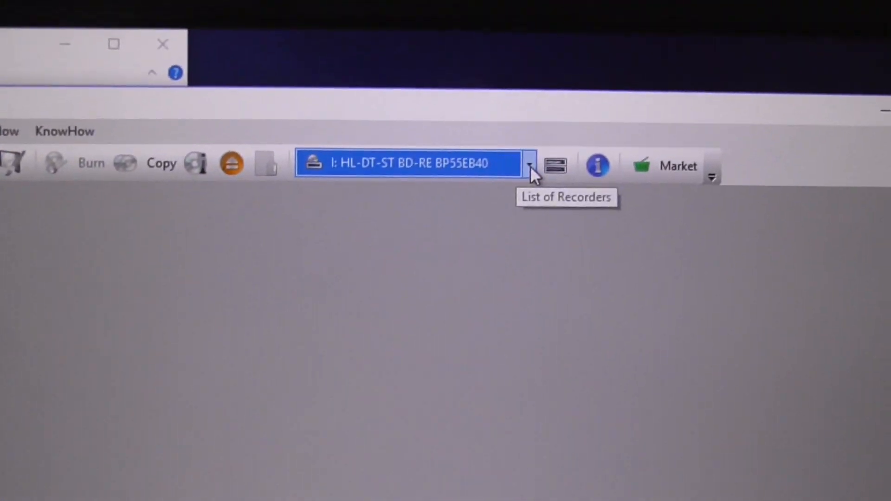
left_click(529, 166)
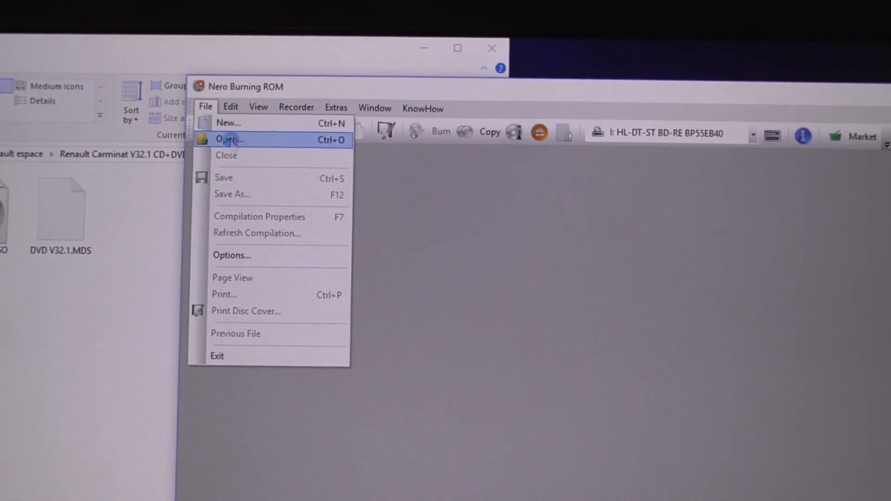
Load DVD V32.1.ISO, set 2.4x write speed with Verify written data and SecurDisc Surface Scan, and burn.
left_click(228, 139)
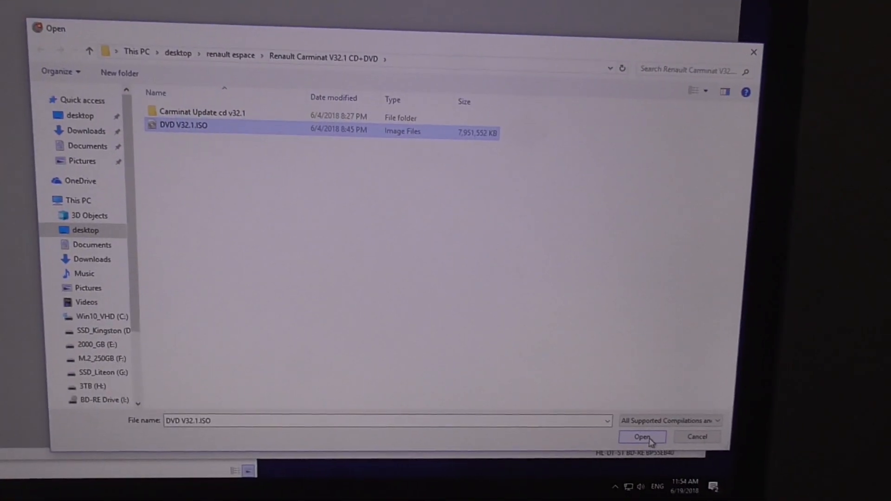
left_click(641, 440)
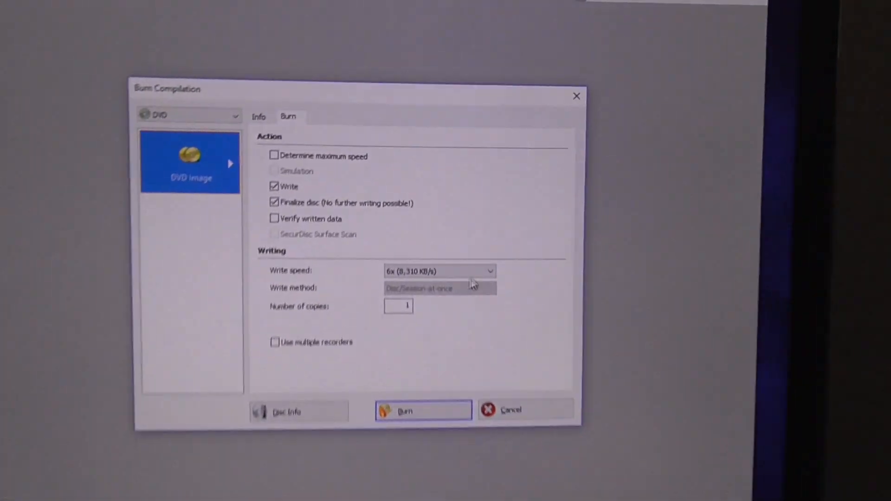
left_click(605, 248)
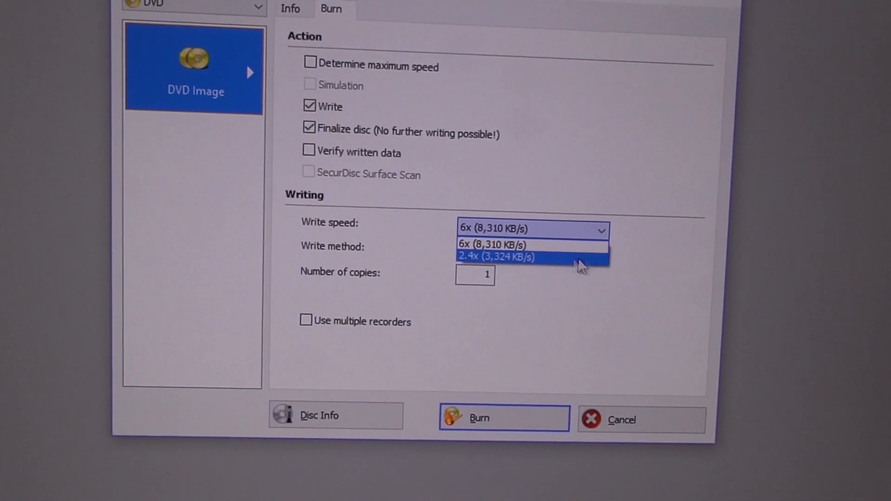
left_click(564, 257)
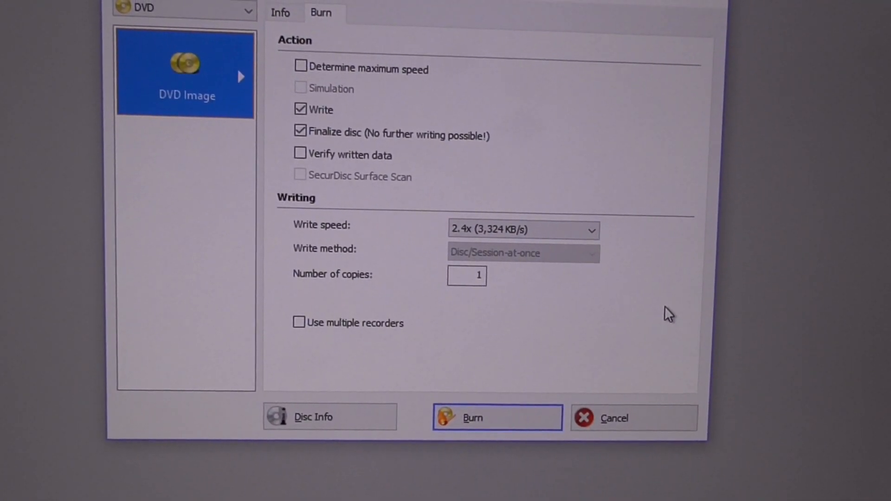
left_click(376, 181)
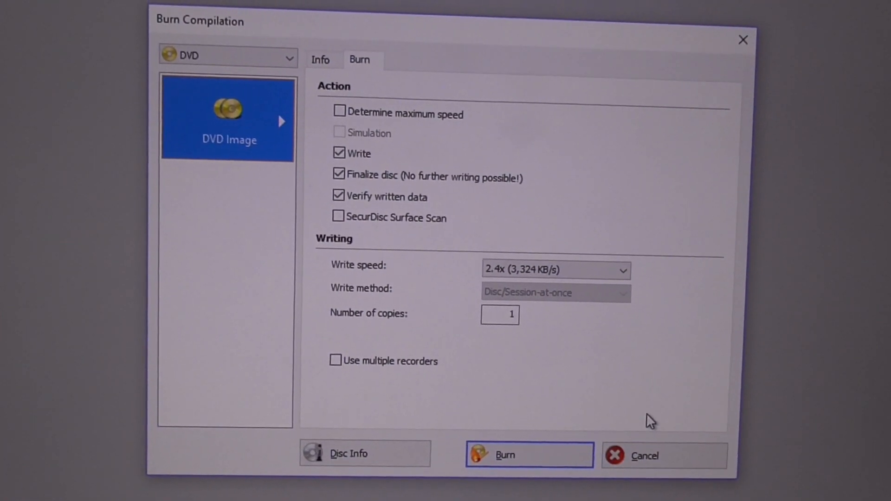
left_click(369, 222)
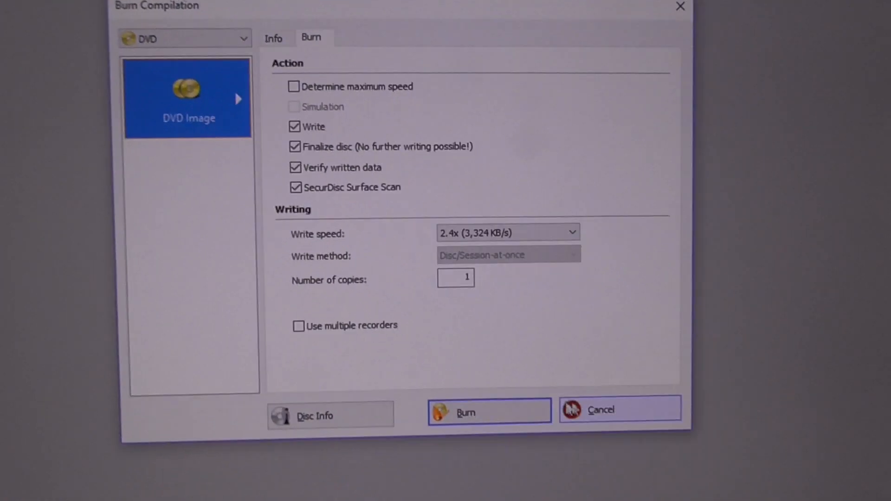
left_click(487, 413)
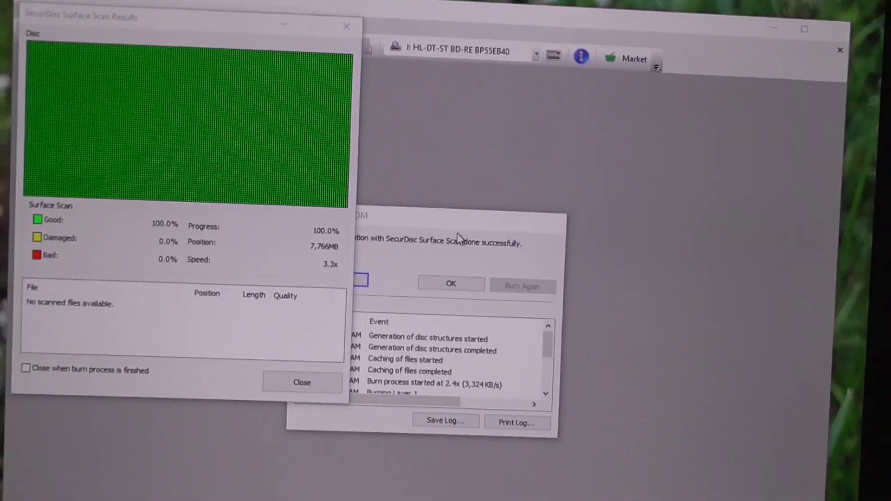
Bring the completion message forward and widen it to read the full verification log lines.
left_click(428, 209)
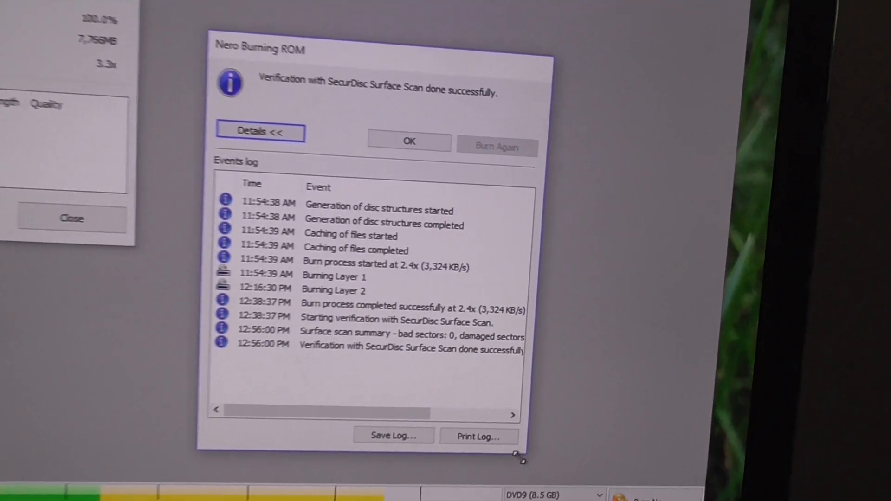
left_click_drag(531, 315, 684, 351)
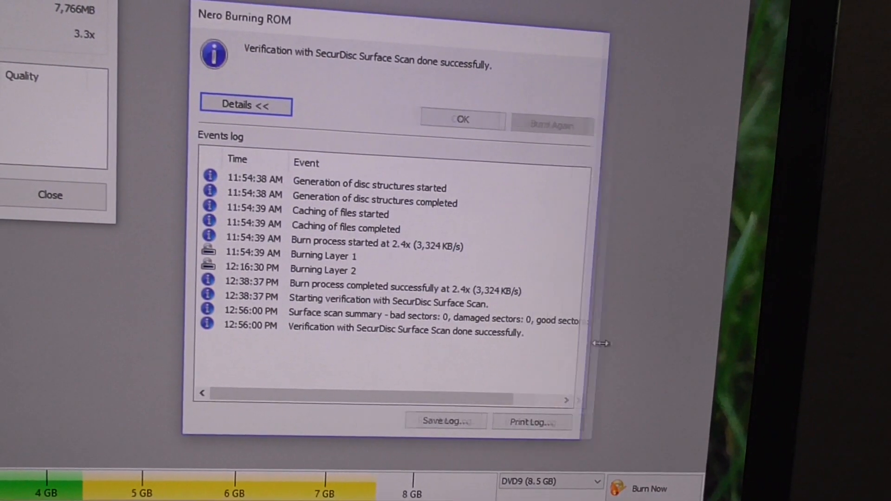